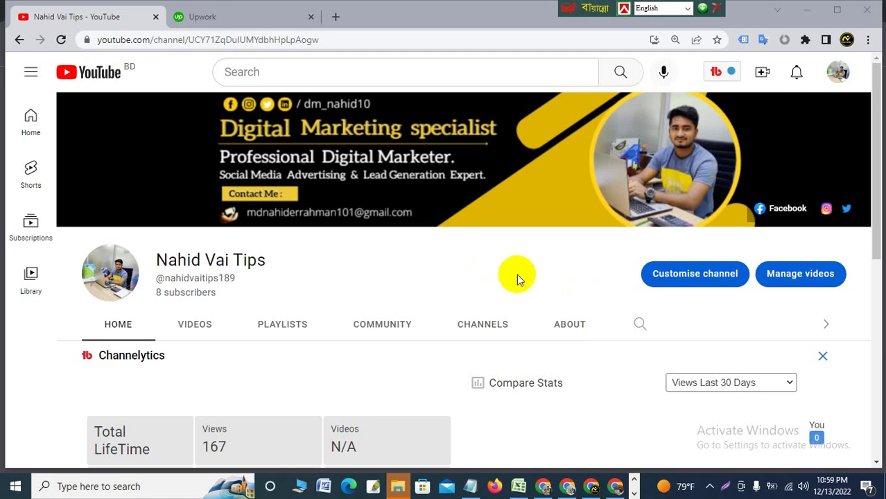
# Switch to the Chrome window showing a blank page and replace its tab with a fresh new one.
pyautogui.click(615, 486)
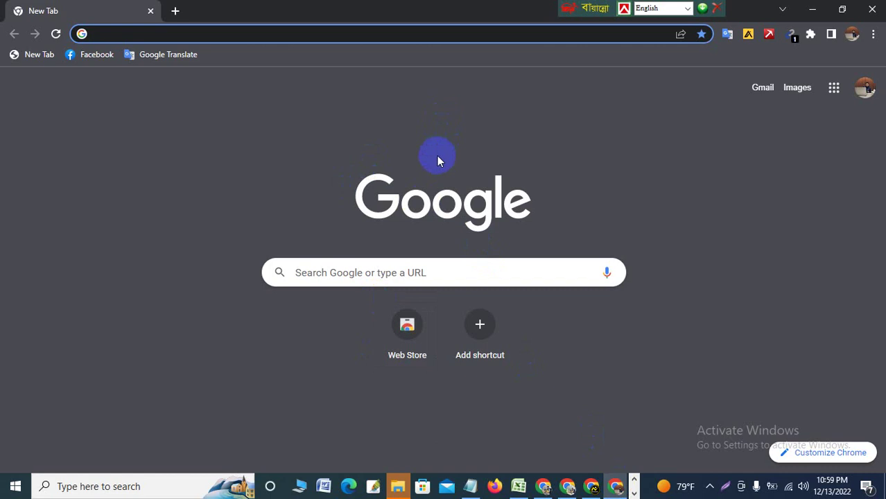
pyautogui.click(175, 10)
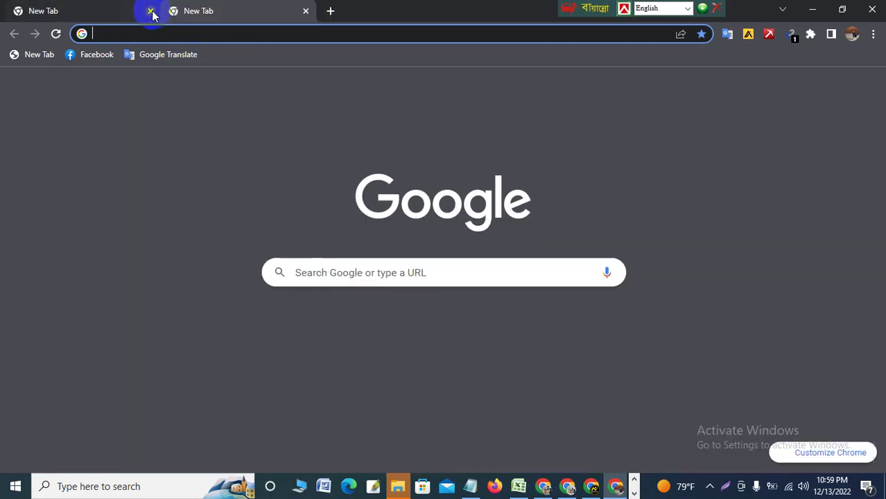
pyautogui.click(150, 11)
pyautogui.click(163, 32)
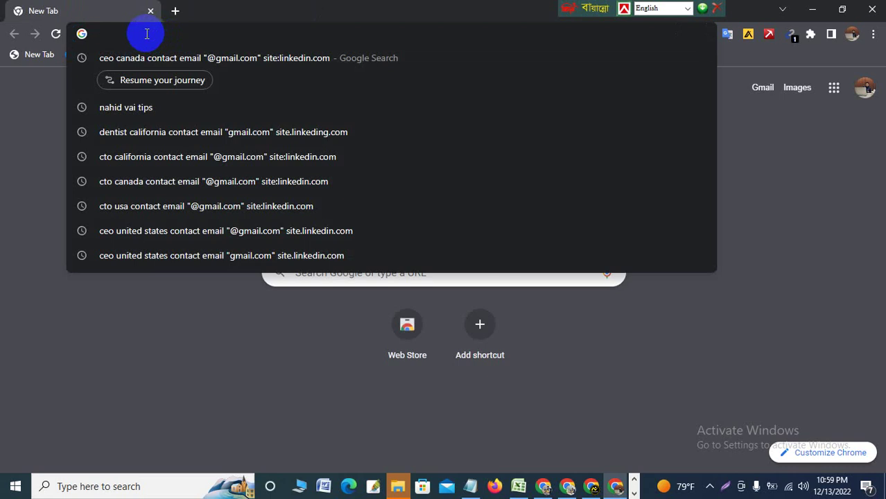
pyautogui.write('Ce')
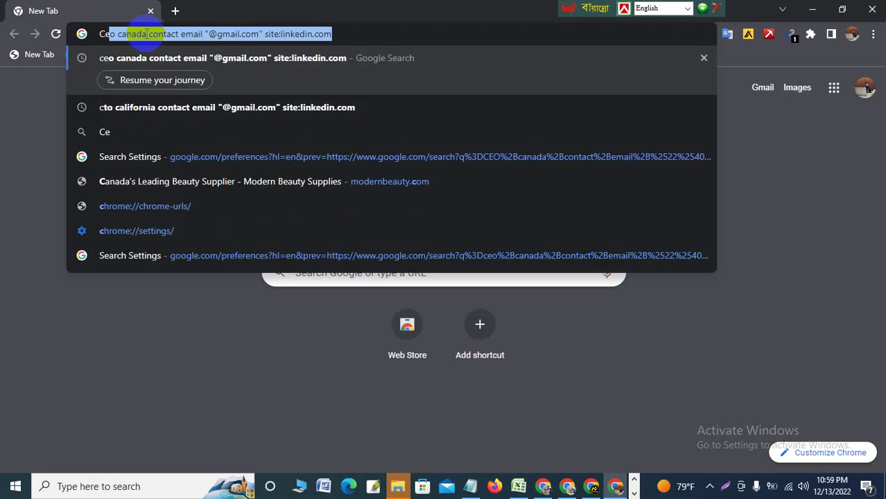
pyautogui.press('BackSpace')
pyautogui.write('Eo')
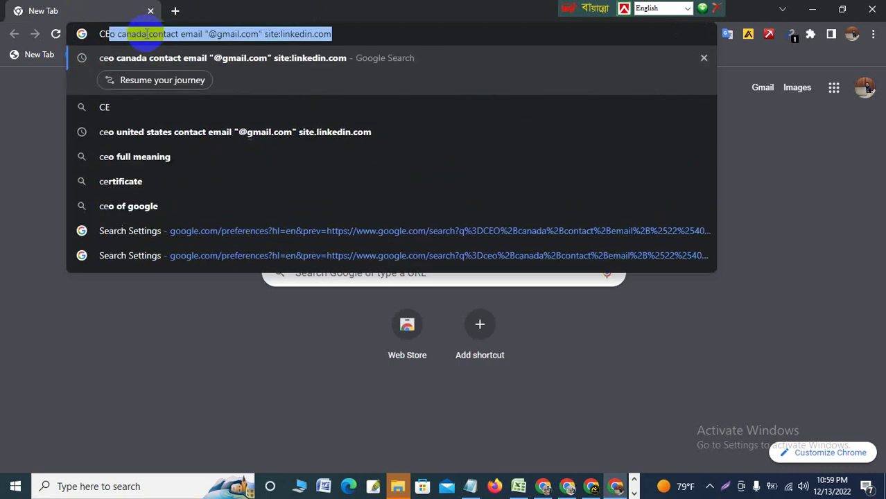
pyautogui.press('BackSpace')
pyautogui.write('O')
pyautogui.press('BackSpace')
pyautogui.press('BackSpace')
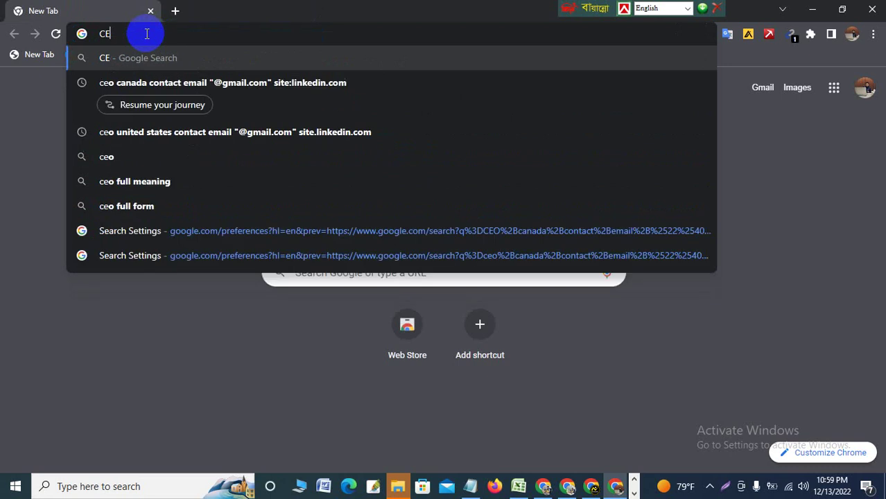
pyautogui.write('O ca')
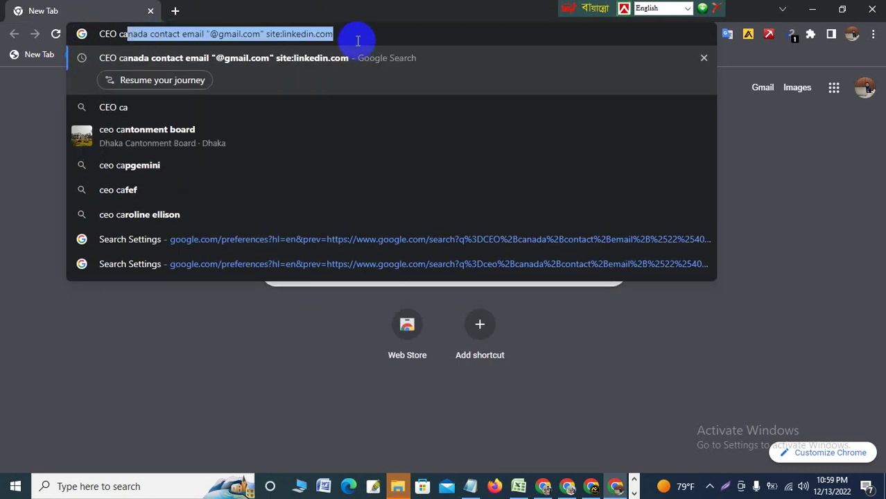
pyautogui.press('Return')
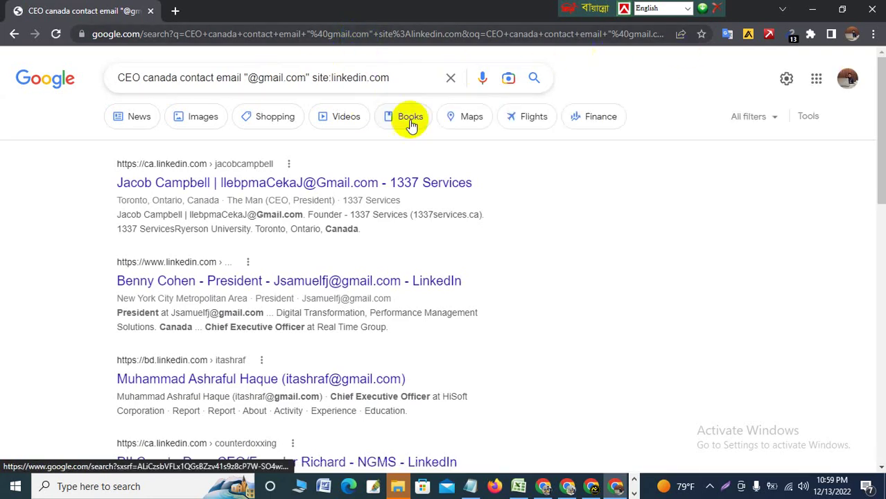
# View the addresses that the Email Extractor extension collects from the search results, and close its list.
pyautogui.click(794, 40)
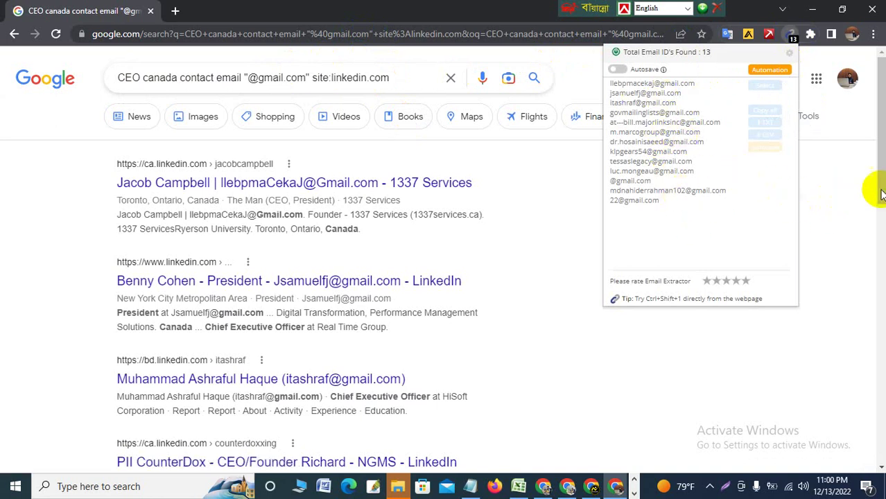
pyautogui.click(844, 196)
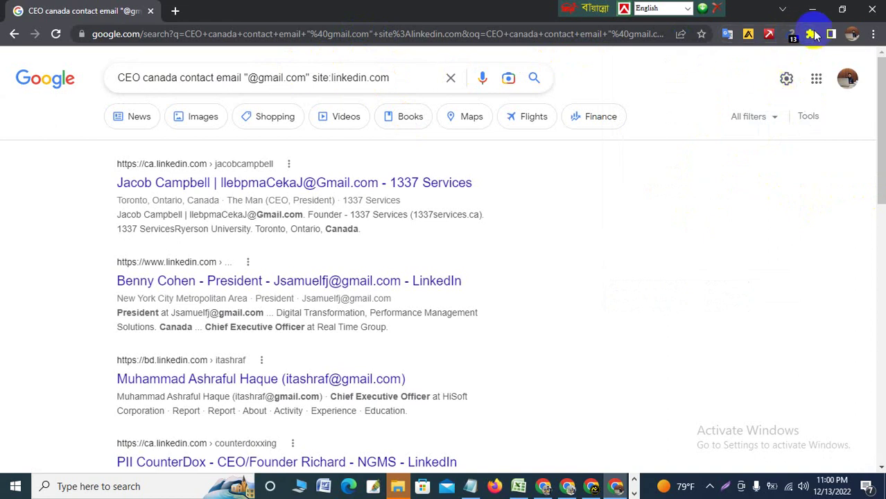
# Set Google Search to show 100 results per page and save the preferences.
pyautogui.click(786, 78)
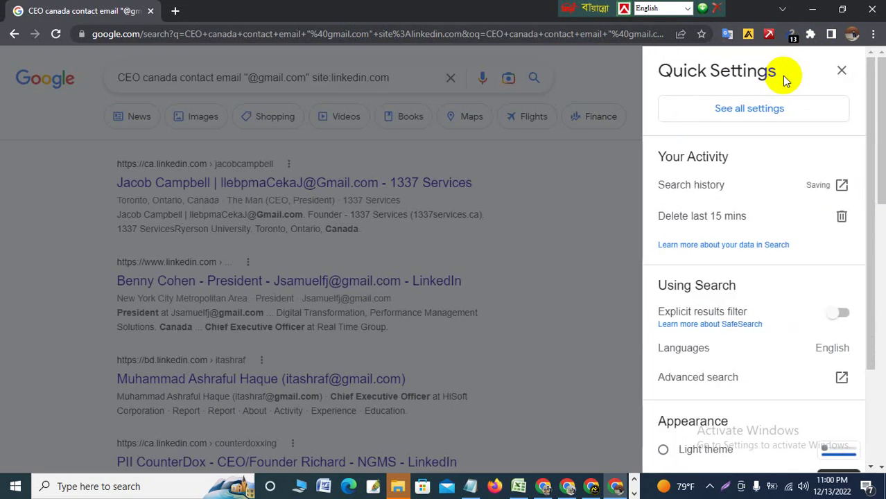
pyautogui.click(739, 108)
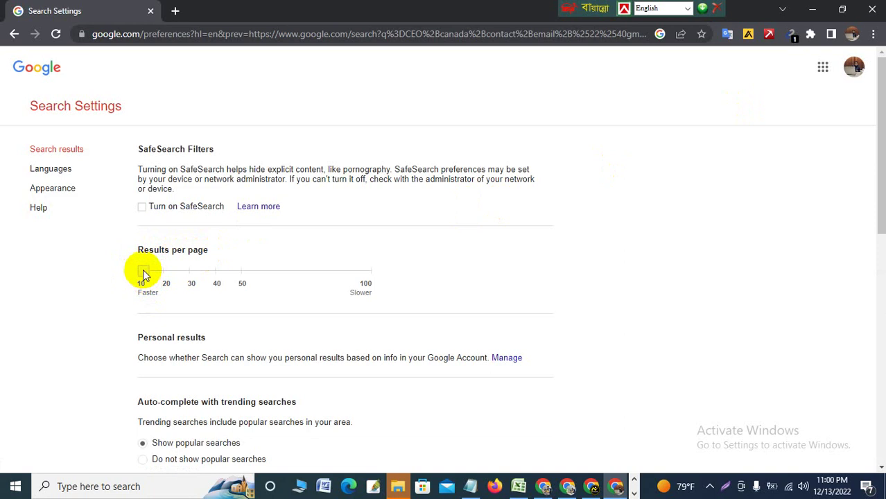
pyautogui.moveTo(142, 272); pyautogui.dragTo(366, 276)
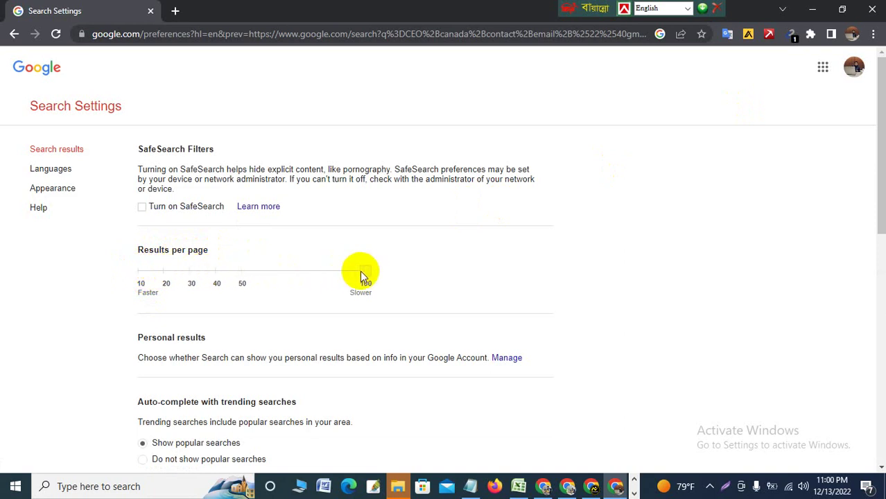
pyautogui.click(365, 272)
pyautogui.scroll(-7, 527, 258)
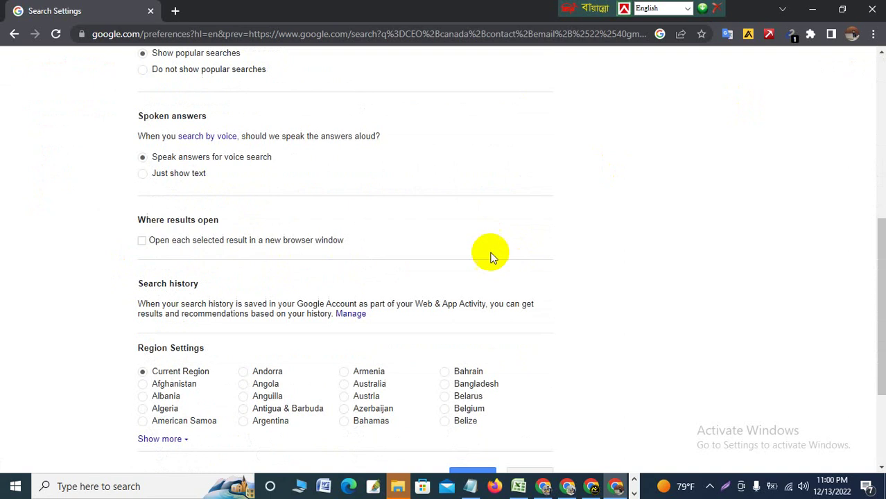
pyautogui.click(472, 315)
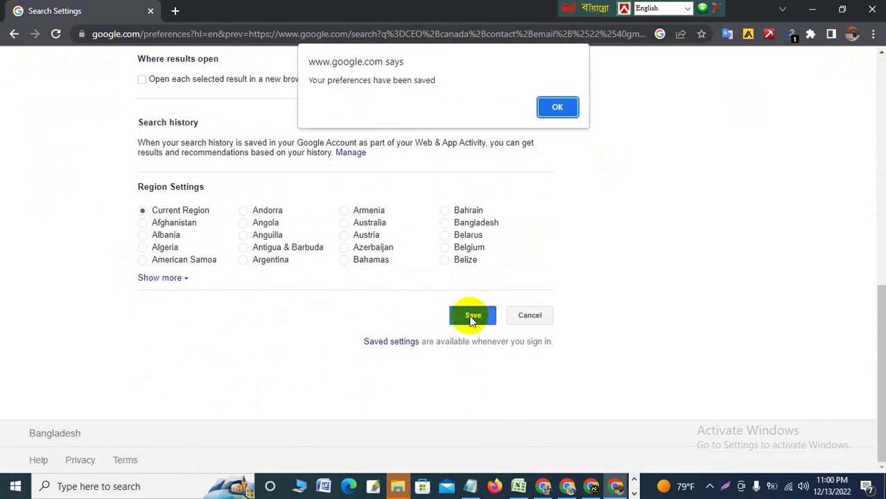
pyautogui.click(554, 108)
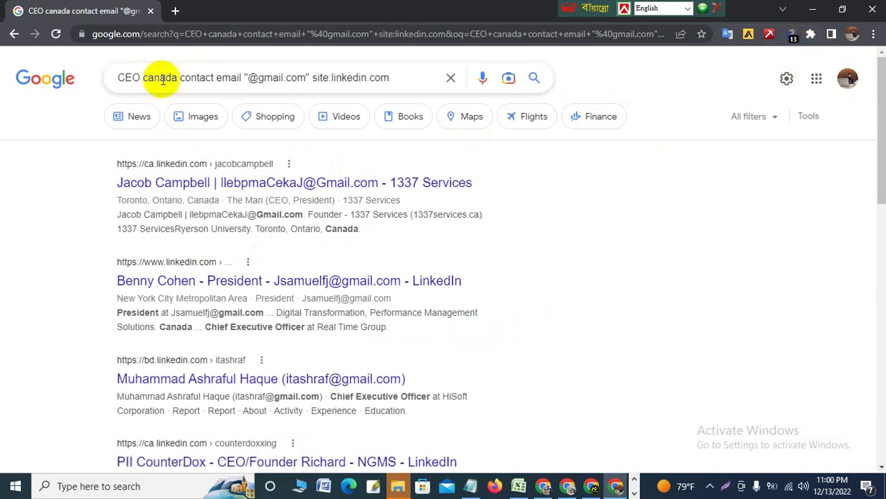
pyautogui.doubleClick(400, 79)
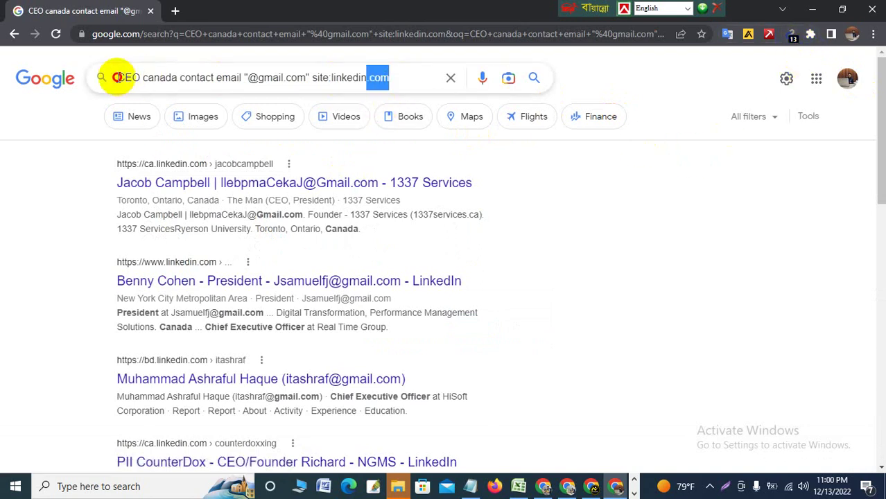
pyautogui.keyDown('shift'); pyautogui.click(119, 77); pyautogui.keyUp('shift')
pyautogui.rightClick(134, 78)
pyautogui.click(163, 108)
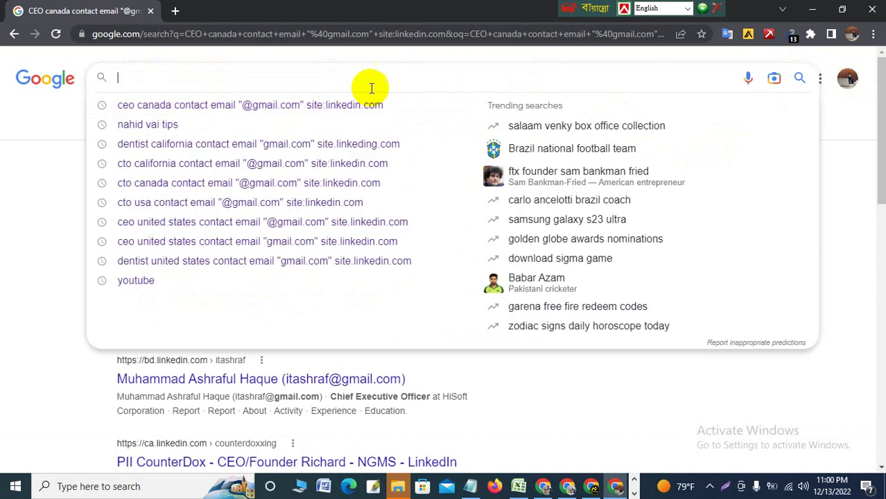
# Reload the LinkedIn CEO search results and go on to the second page of results.
pyautogui.click(55, 34)
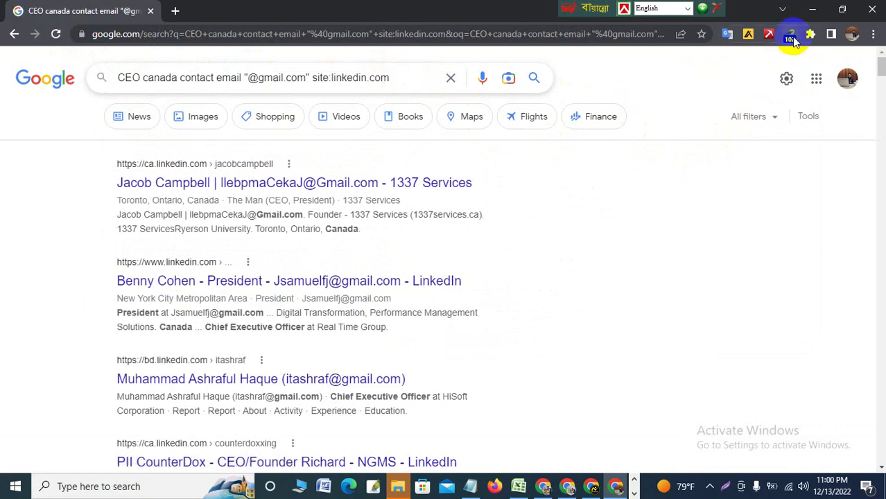
pyautogui.scroll(-5, 526, 188)
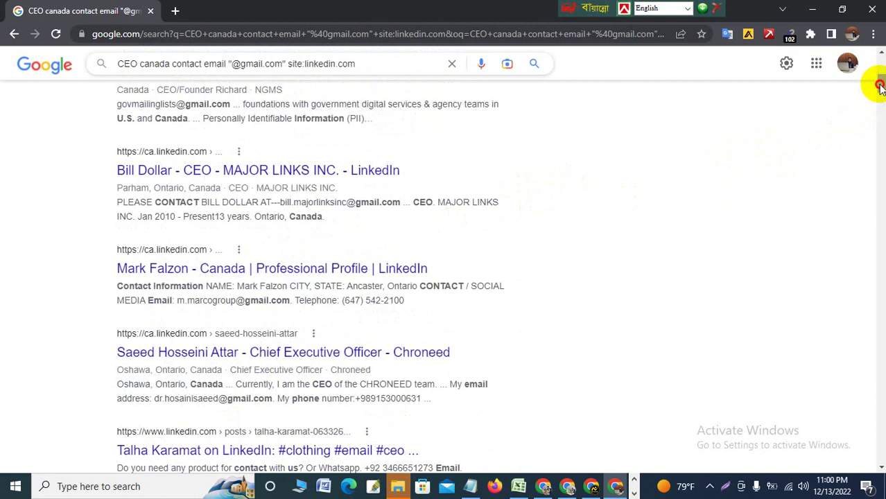
pyautogui.moveTo(879, 87); pyautogui.dragTo(866, 416)
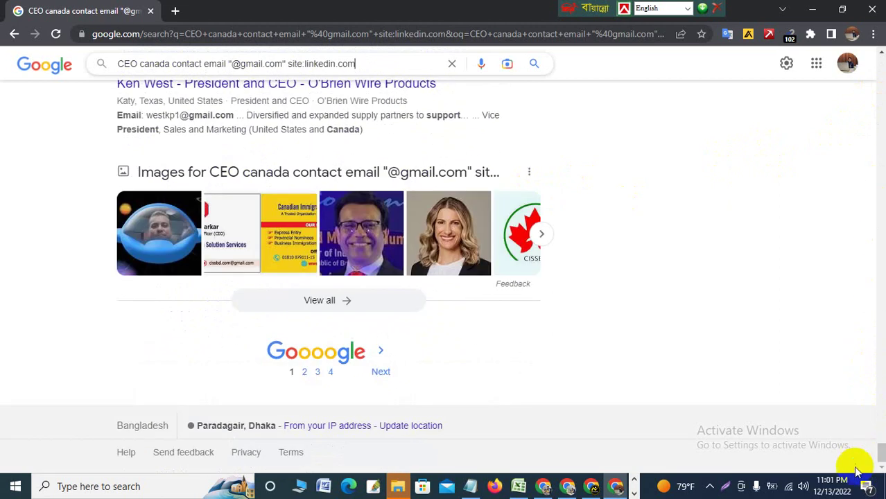
pyautogui.click(303, 373)
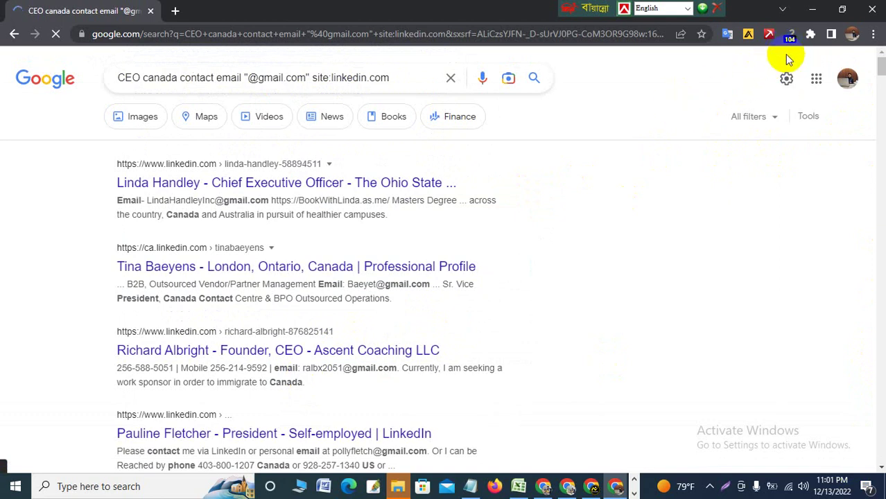
# Look through the second page of results and open the third page.
pyautogui.scroll(-10, 497, 337)
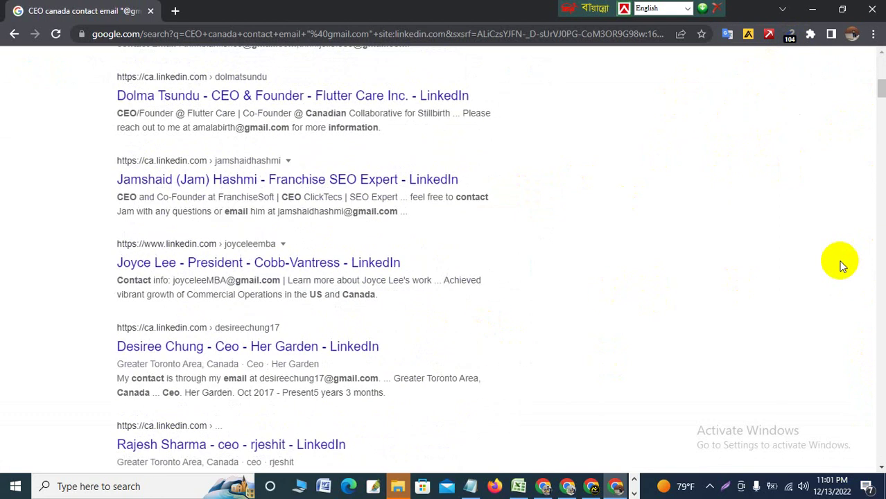
pyautogui.click(869, 238)
pyautogui.scroll(-5, 859, 346)
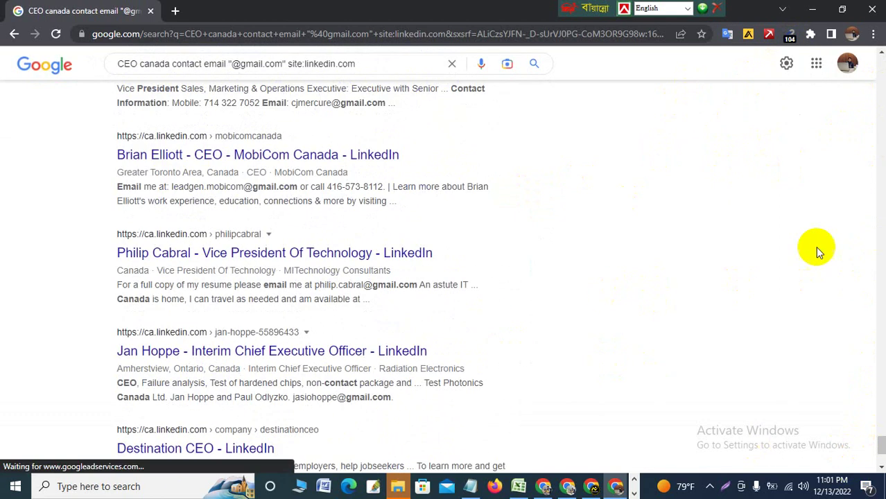
pyautogui.scroll(-3, 494, 261)
pyautogui.click(350, 372)
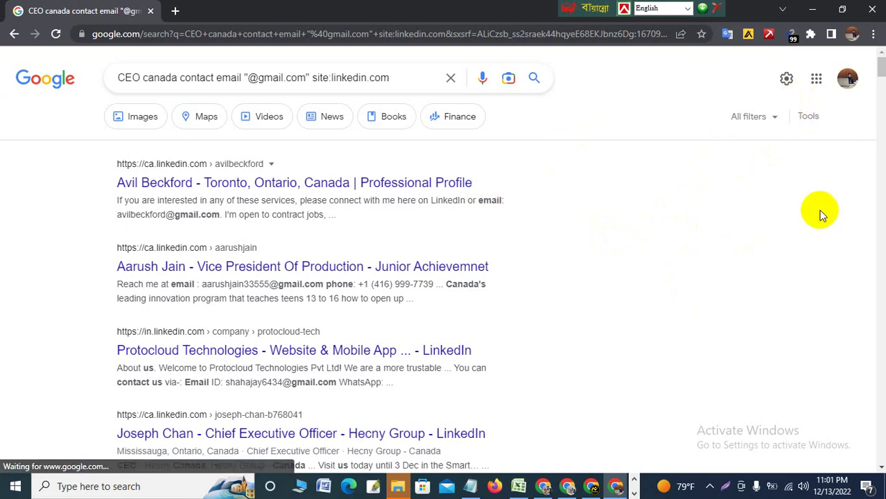
# Look through the third page of results and return to the first page.
pyautogui.moveTo(878, 67); pyautogui.dragTo(880, 454)
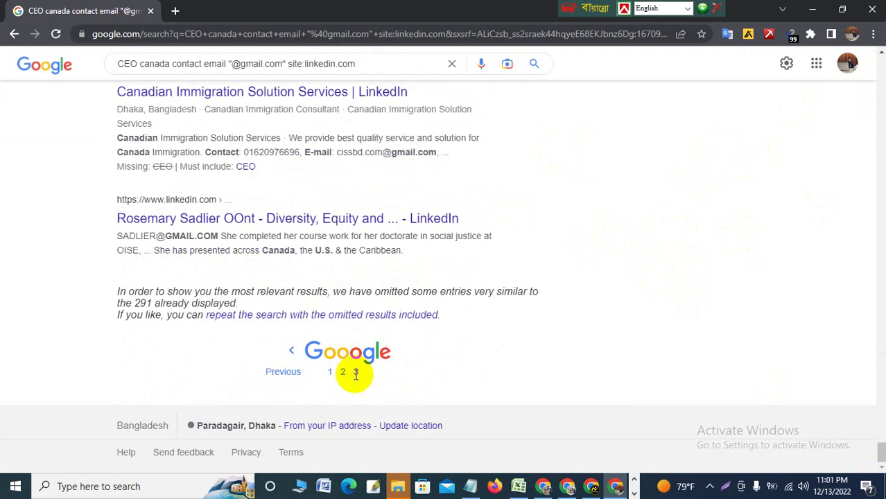
pyautogui.scroll(15, 476, 310)
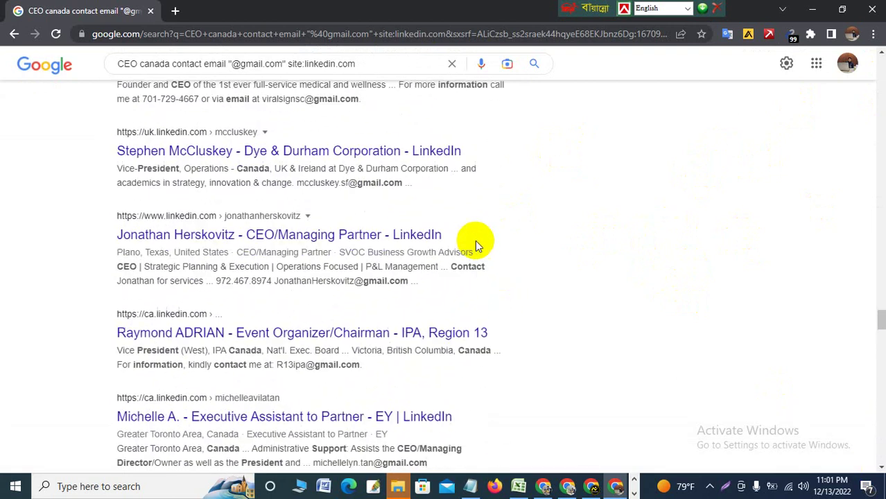
pyautogui.scroll(15, 475, 239)
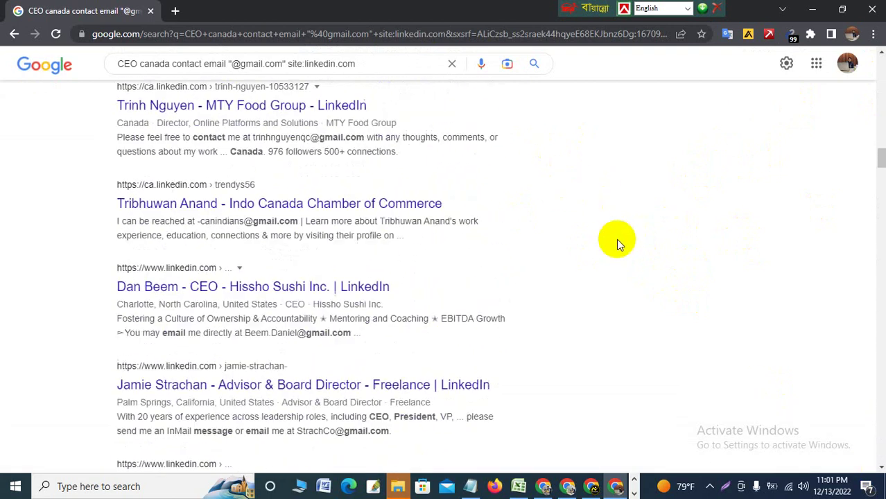
pyautogui.scroll(10, 619, 244)
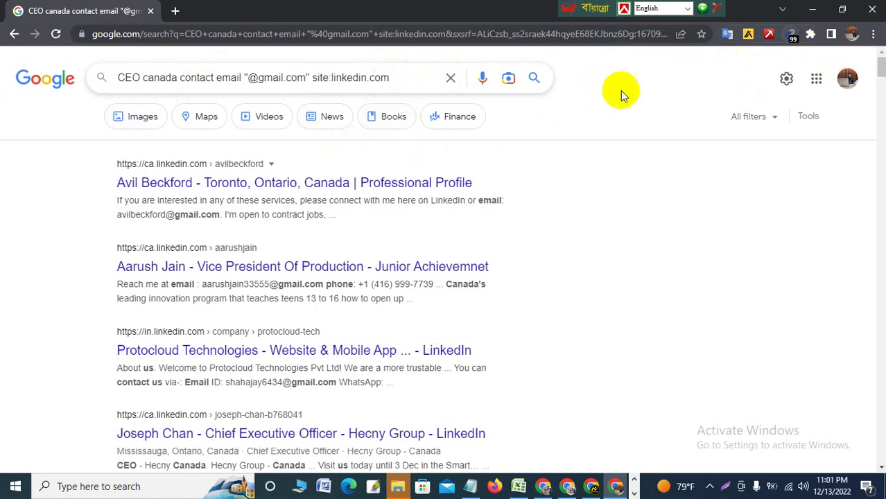
pyautogui.scroll(-10, 459, 229)
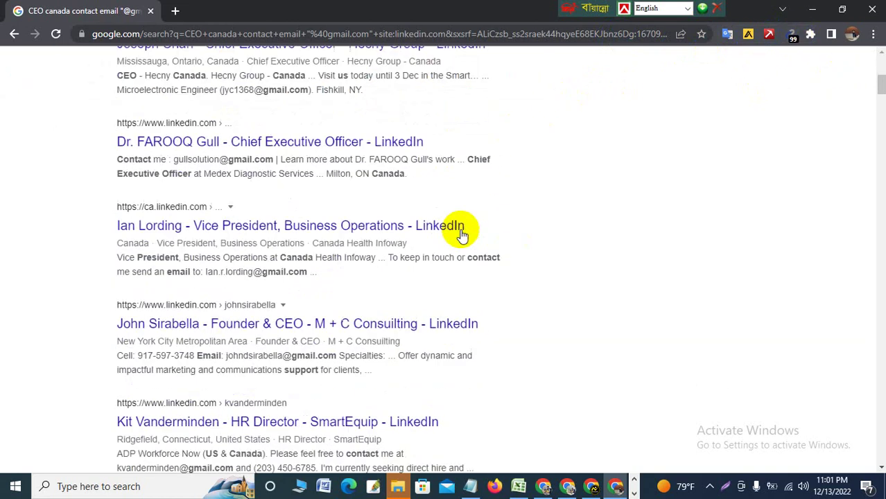
pyautogui.scroll(-10, 878, 100)
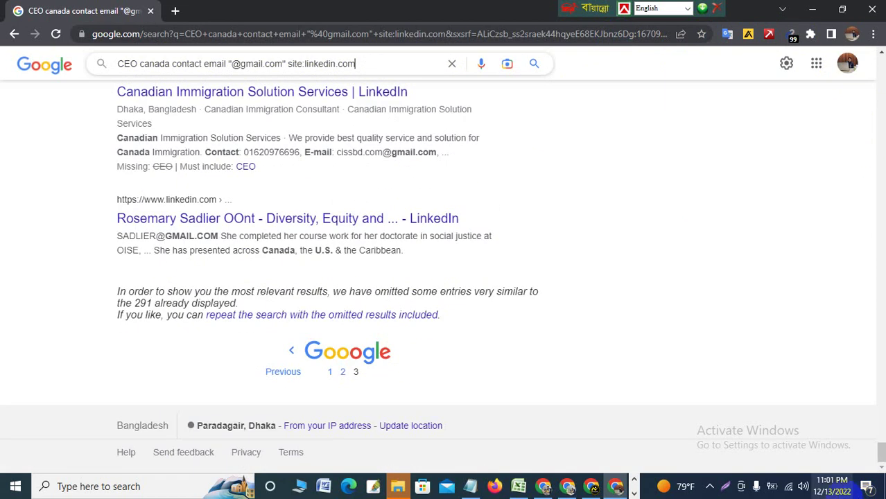
pyautogui.click(331, 371)
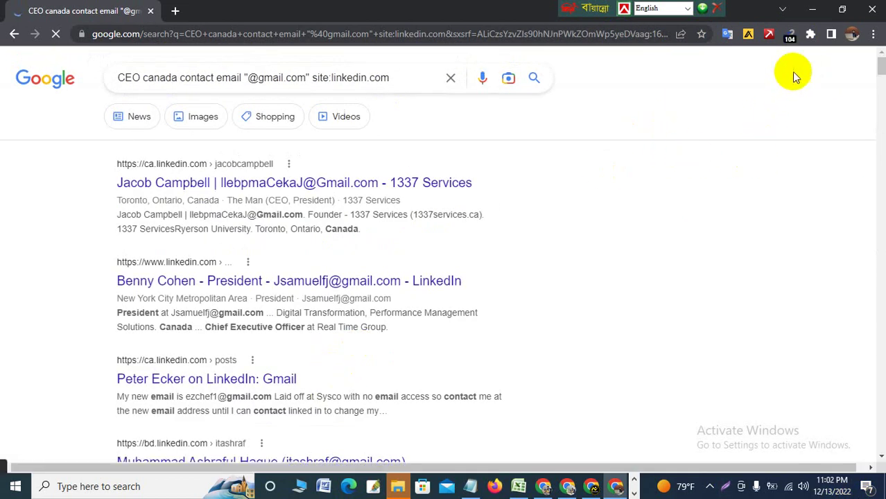
# Open the Email Extractor list of addresses collected from the first results page and look through it.
pyautogui.click(791, 36)
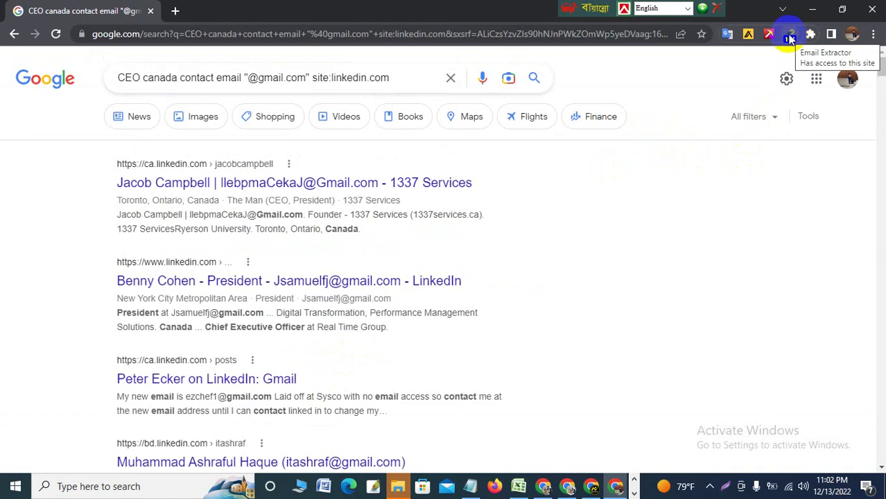
pyautogui.click(791, 36)
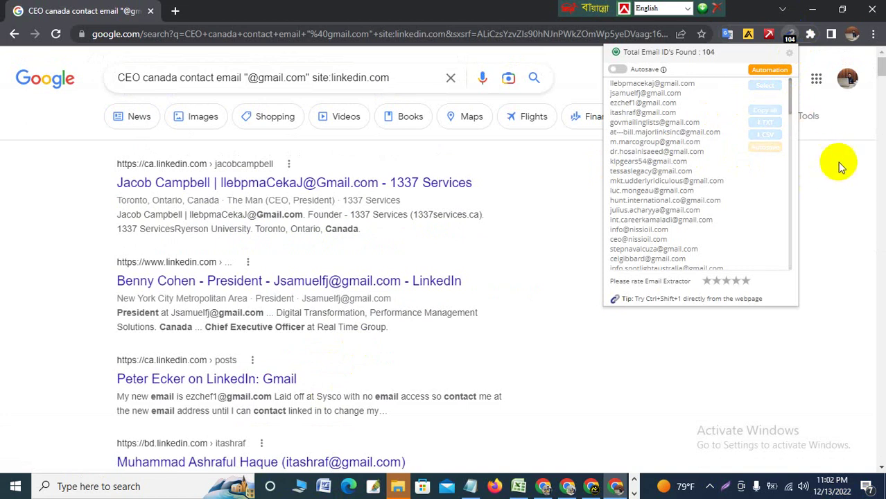
pyautogui.scroll(-3, 821, 313)
pyautogui.scroll(3, 580, 401)
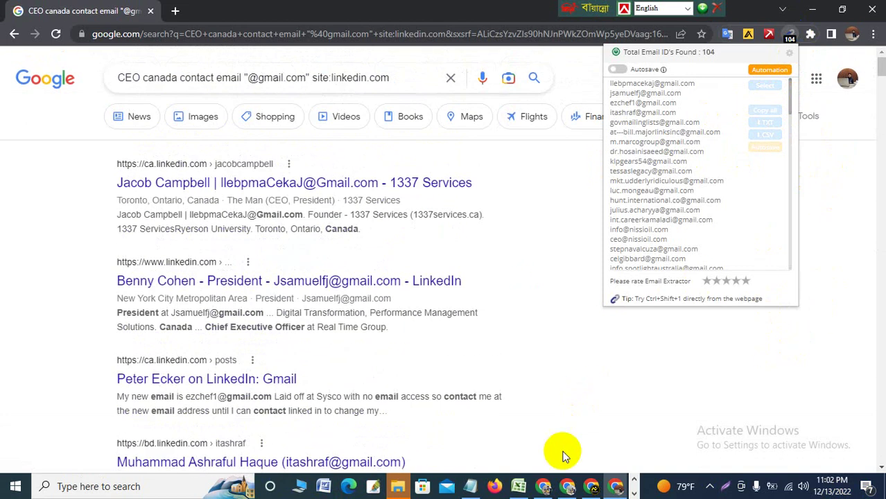
# Switch to Excel, paste the extracted email addresses from cell A1 down in Sheet1, and widen column A to fit them.
pyautogui.moveTo(521, 489)
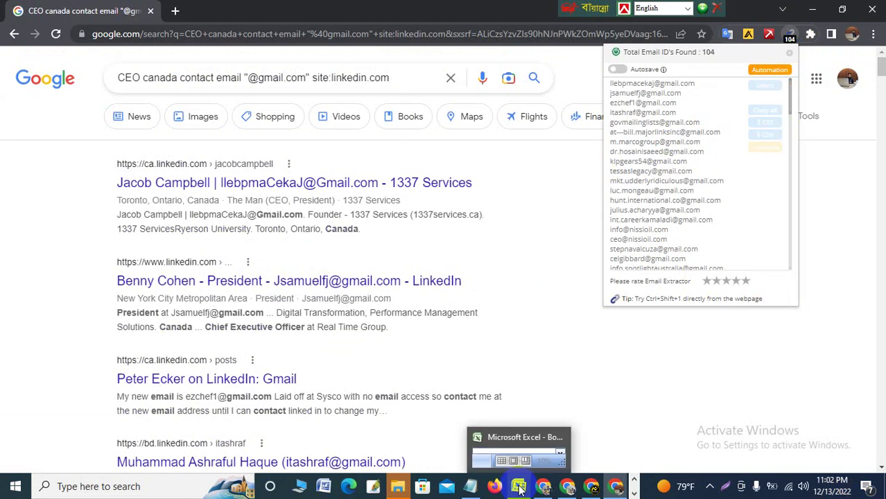
pyautogui.click(519, 488)
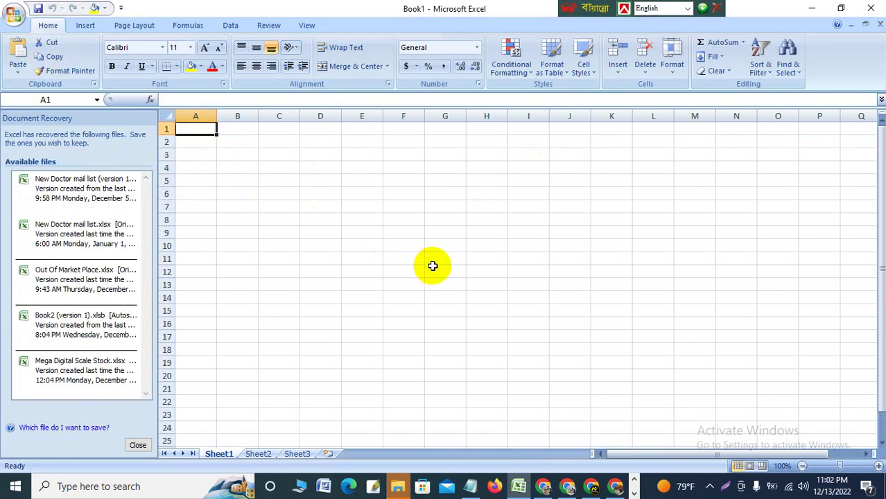
pyautogui.moveTo(217, 117); pyautogui.dragTo(289, 117)
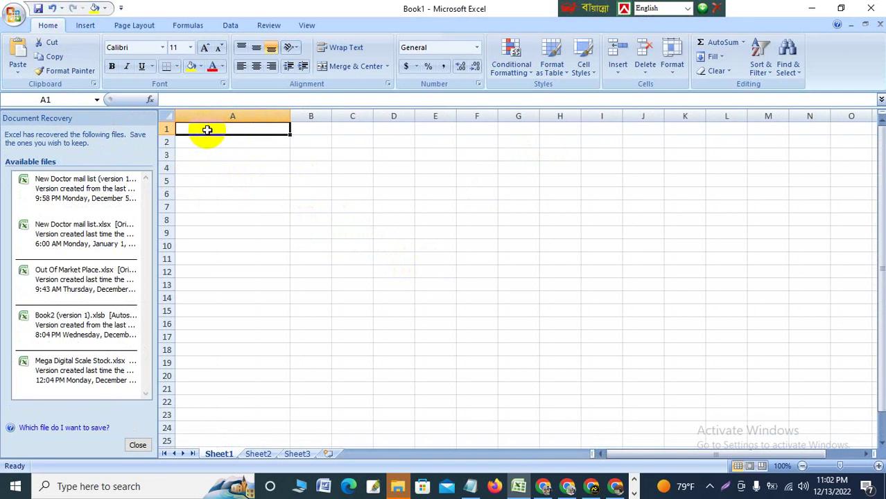
pyautogui.rightClick(207, 130)
pyautogui.click(254, 167)
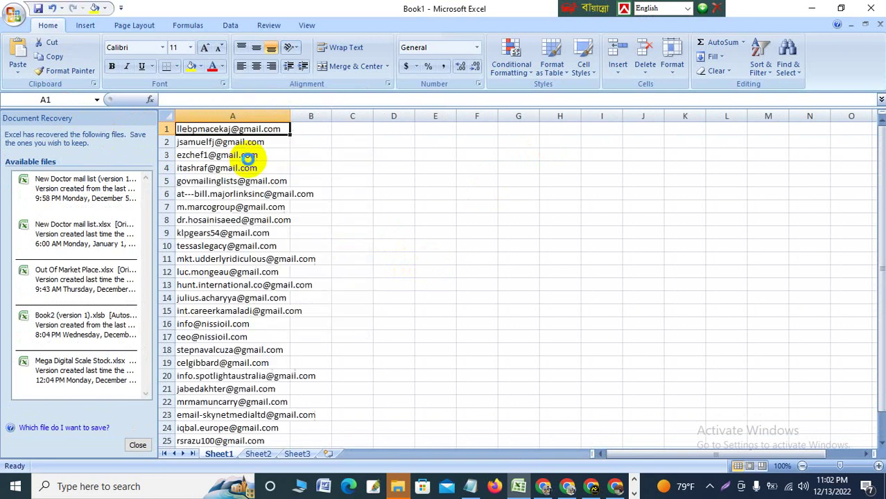
pyautogui.hotkey('ctrl', 'a')
pyautogui.moveTo(293, 115); pyautogui.dragTo(448, 116)
pyautogui.click(471, 156)
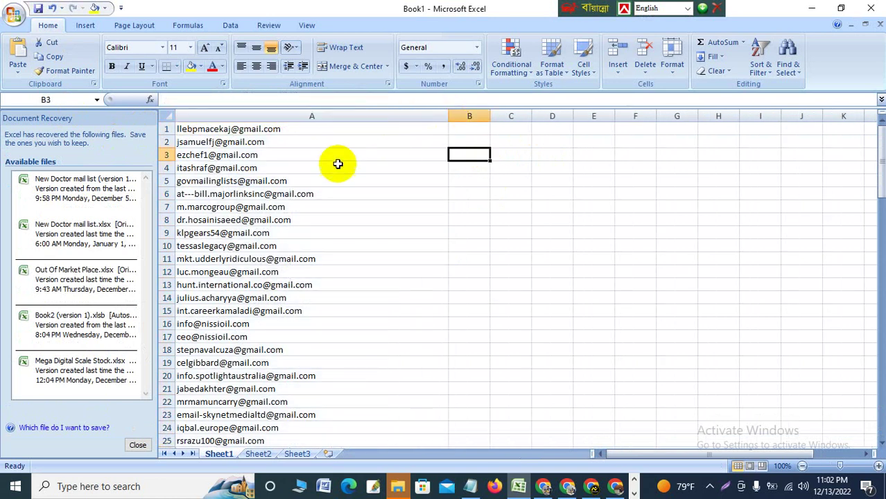
# Look through the pasted email addresses to the end of the list and return to cell A1.
pyautogui.scroll(-20, 337, 163)
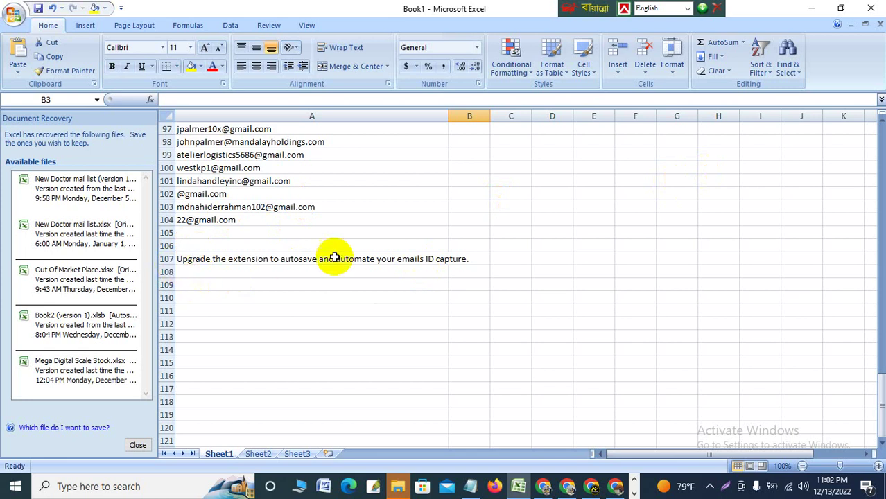
pyautogui.scroll(1, 257, 202)
pyautogui.scroll(-1, 242, 206)
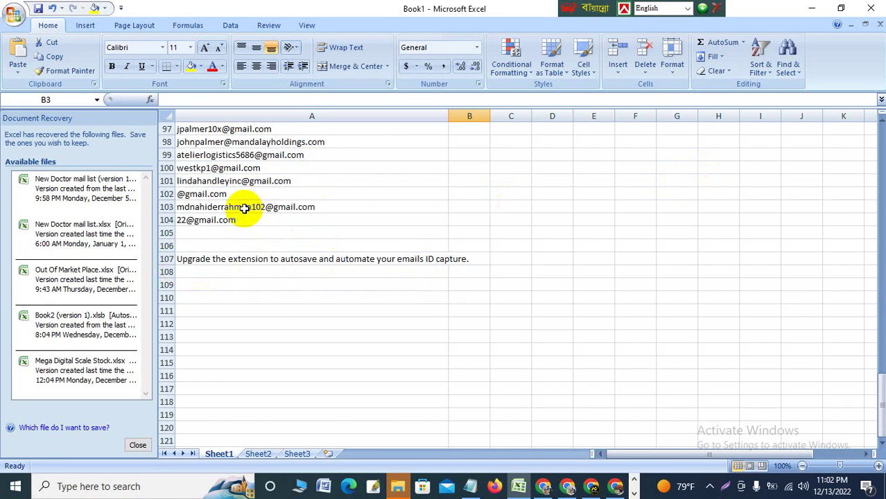
pyautogui.scroll(2, 239, 201)
pyautogui.scroll(20, 316, 248)
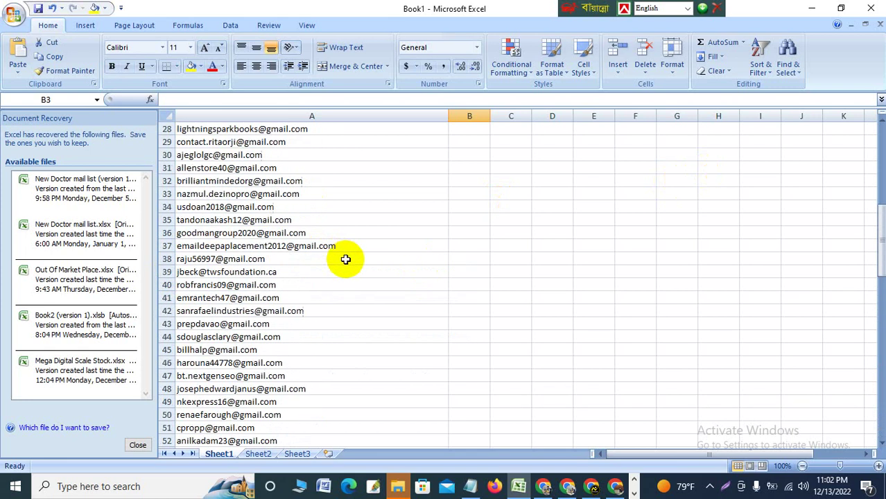
pyautogui.scroll(9, 346, 259)
pyautogui.click(395, 129)
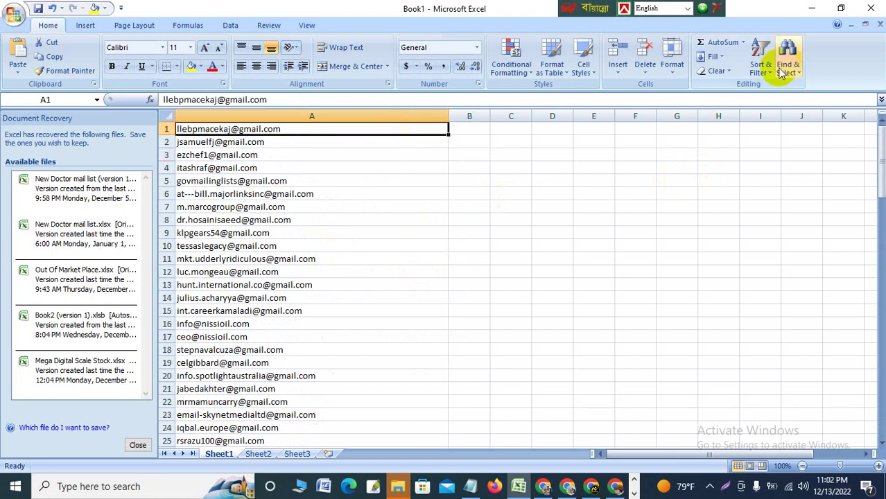
# Minimize Excel to return to Chrome and glance over the Canadian CEO search results.
pyautogui.click(811, 9)
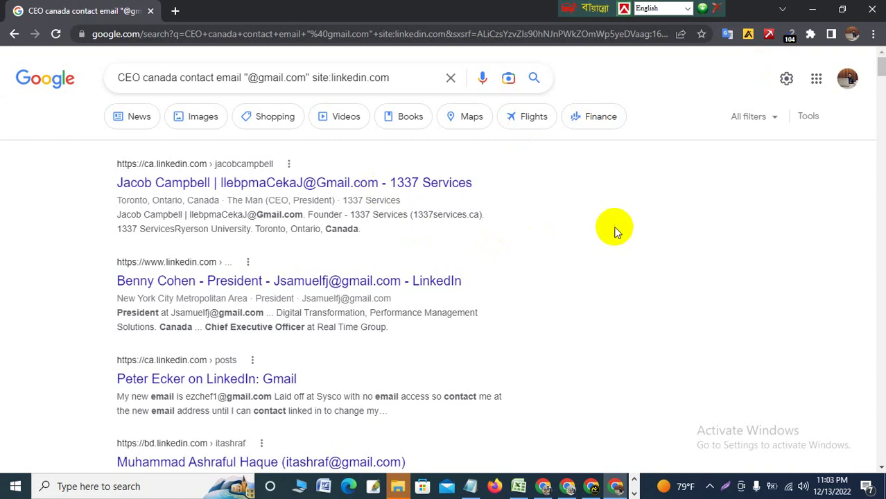
pyautogui.scroll(-3, 614, 232)
pyautogui.scroll(3, 584, 261)
pyautogui.click(179, 80)
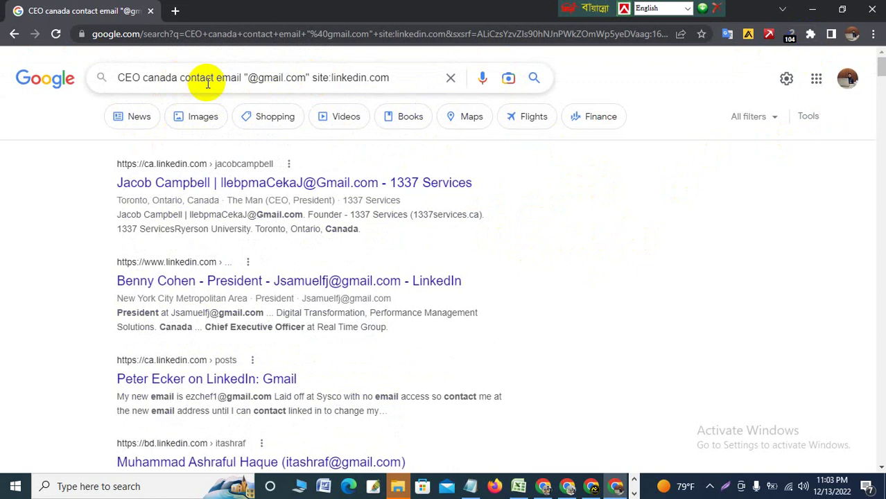
pyautogui.press('BackSpace')
pyautogui.press('BackSpace')
pyautogui.press('BackSpace')
pyautogui.press('BackSpace')
pyautogui.press('BackSpace')
pyautogui.press('BackSpace')
pyautogui.press('BackSpace')
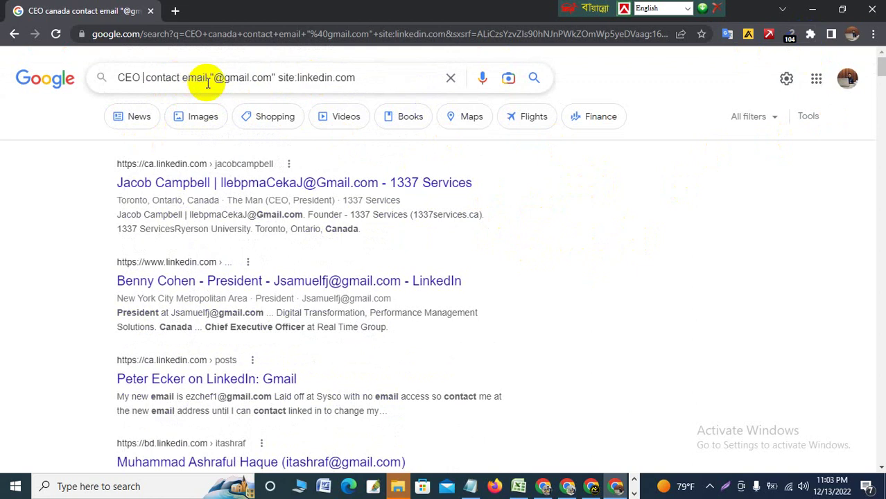
pyautogui.write('t')
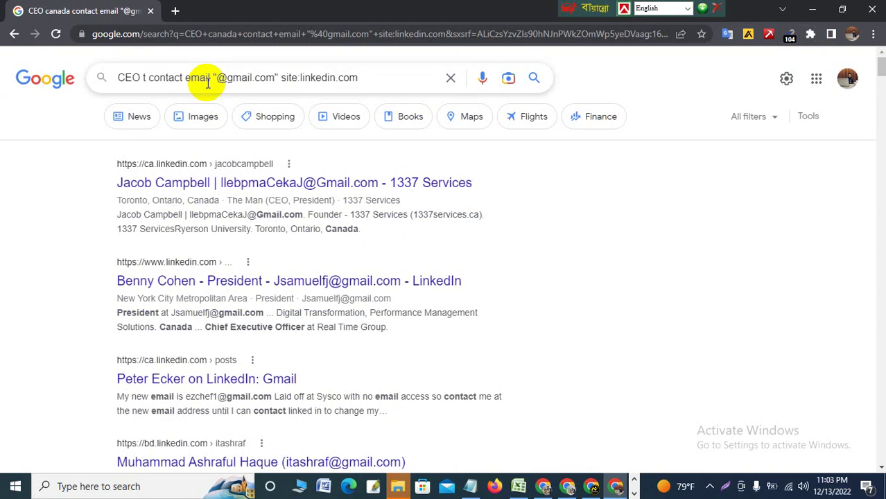
pyautogui.write('ex')
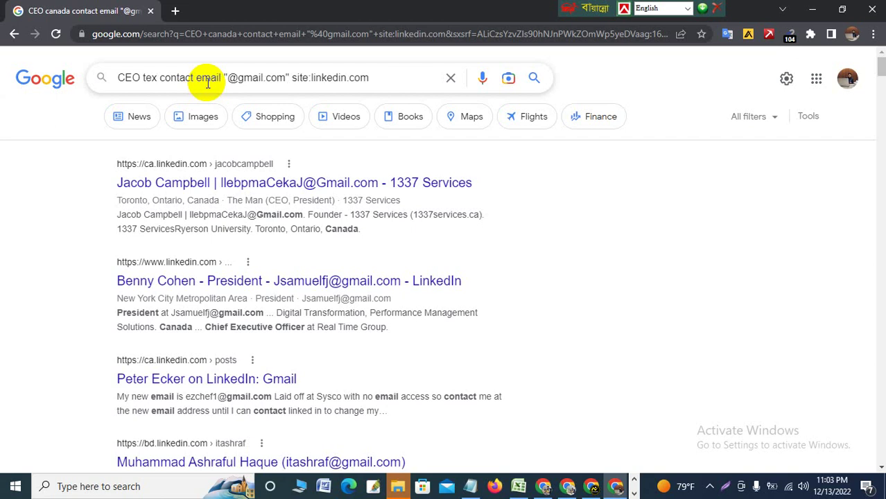
pyautogui.write('es')
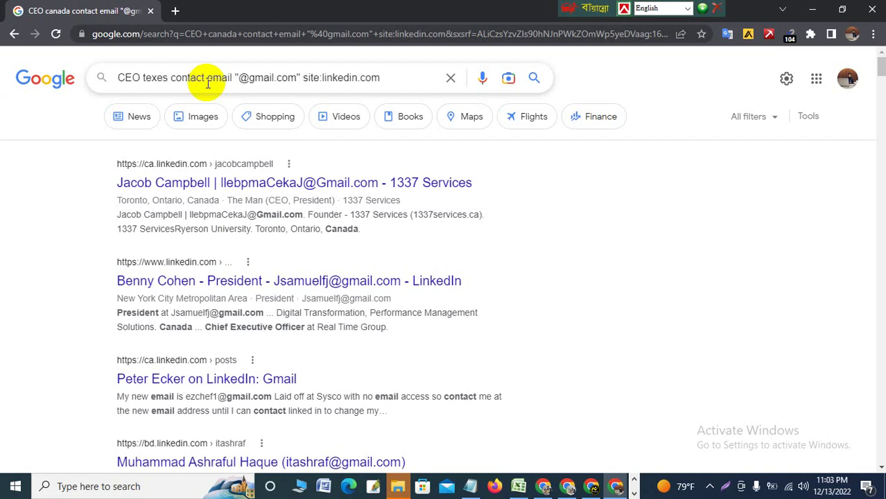
pyautogui.click(168, 77)
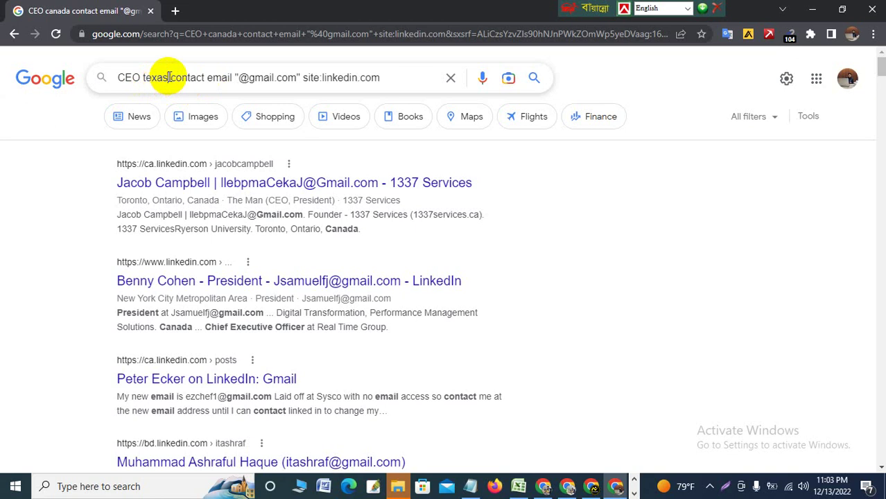
pyautogui.press('Return')
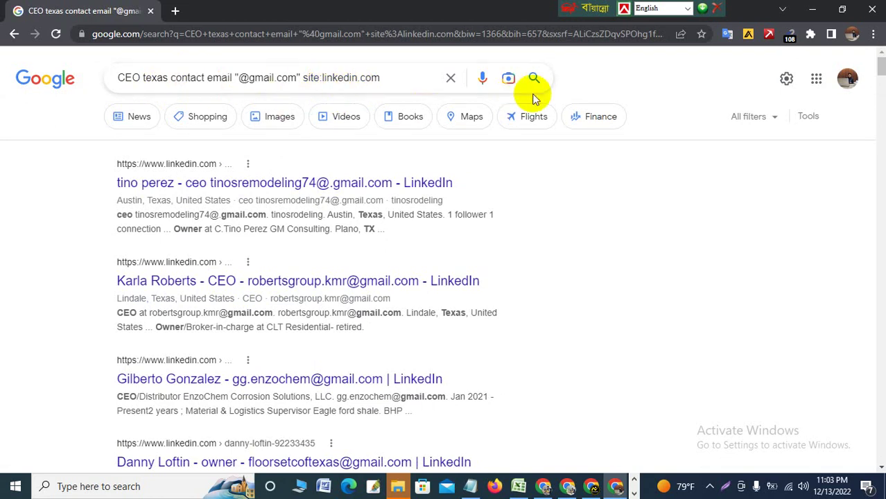
pyautogui.click(789, 36)
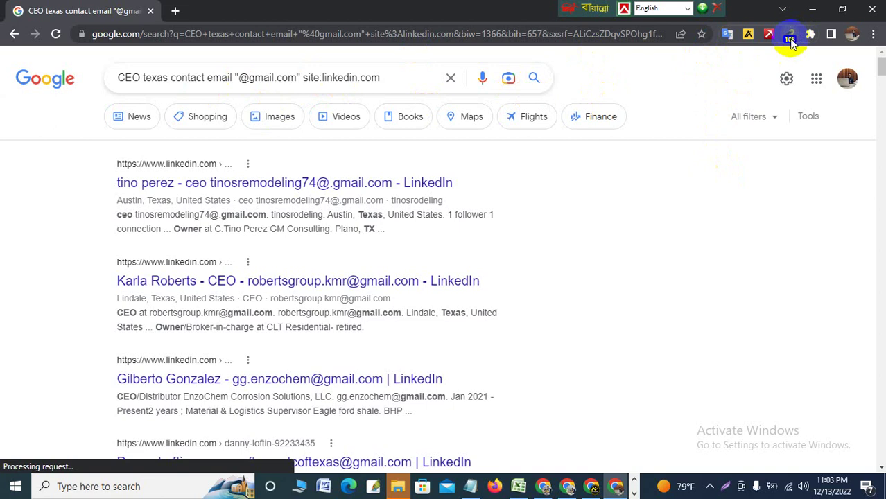
# Replace texas with ohio in the LinkedIn CEO query and run the search.
pyautogui.click(167, 78)
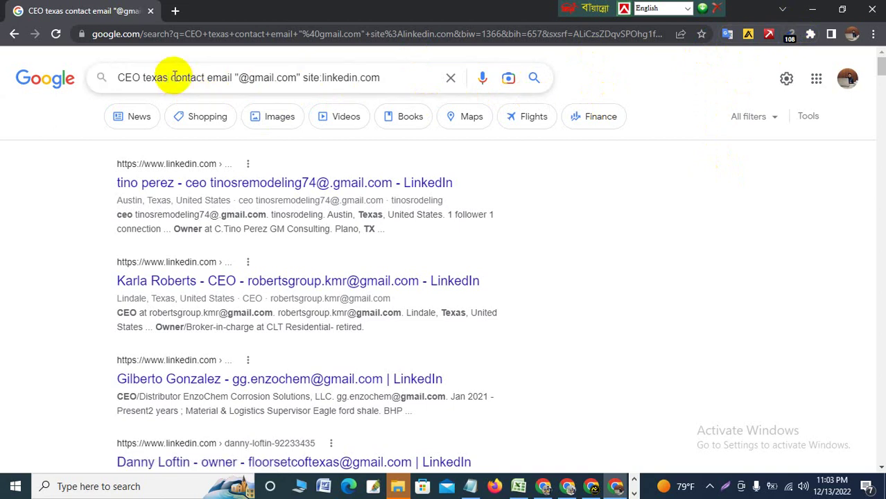
pyautogui.press('BackSpace')
pyautogui.press('BackSpace')
pyautogui.press('BackSpace')
pyautogui.press('BackSpace')
pyautogui.press('BackSpace')
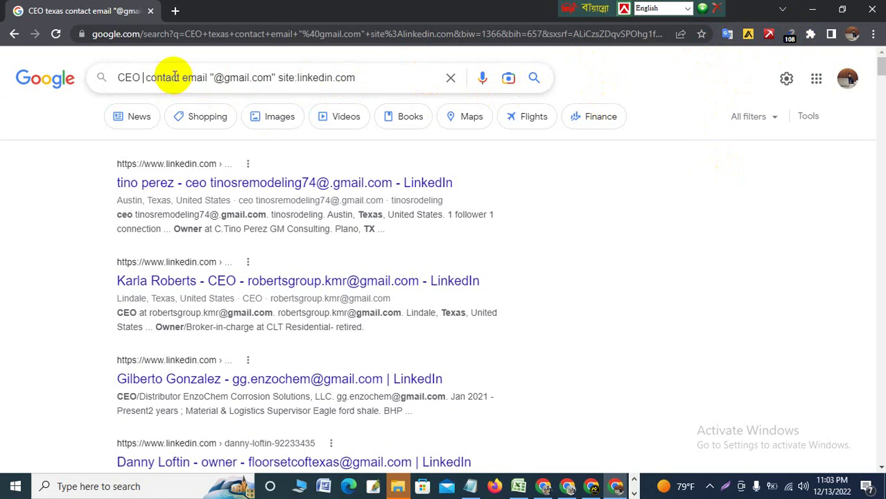
pyautogui.write('ohi')
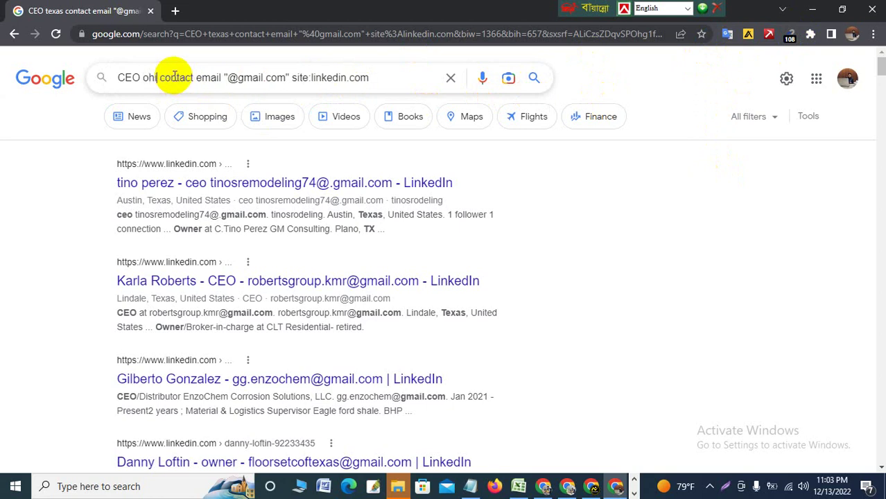
pyautogui.write('o')
pyautogui.press('Return')
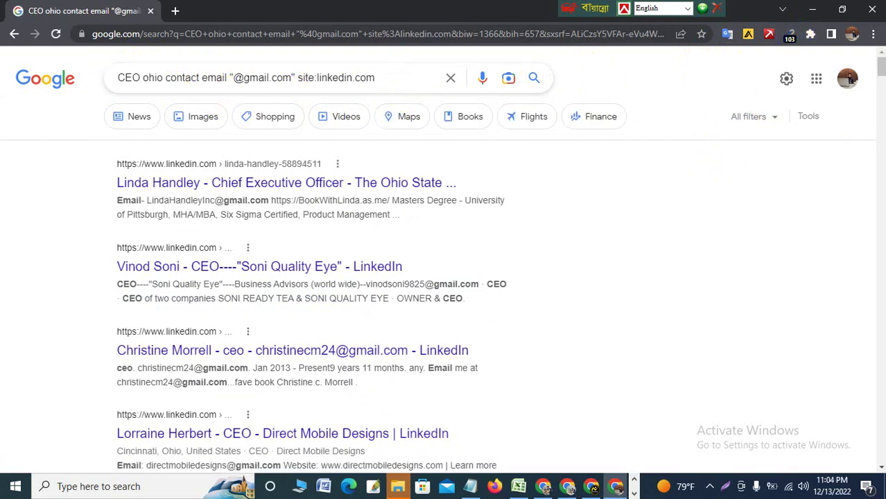
# Look through the Ohio CEO results to the end of the page and return to the search query.
pyautogui.moveTo(878, 70); pyautogui.dragTo(855, 470)
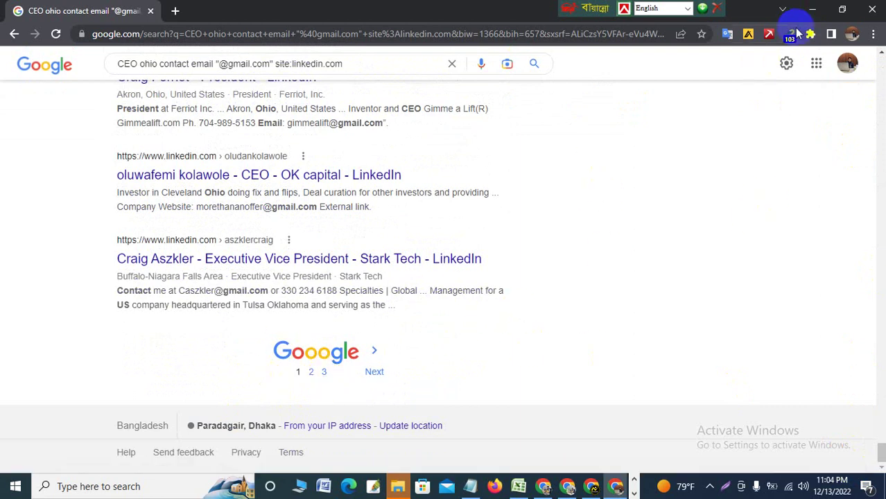
pyautogui.scroll(-10, 720, 221)
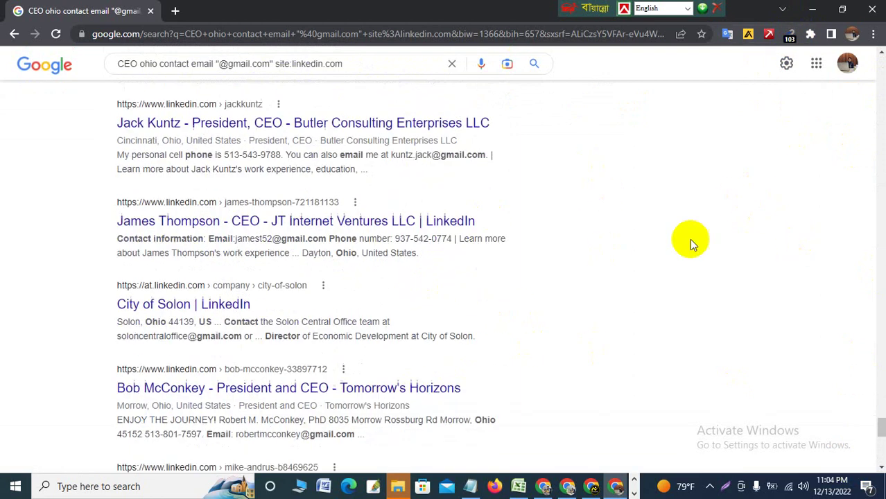
pyautogui.scroll(-15, 629, 186)
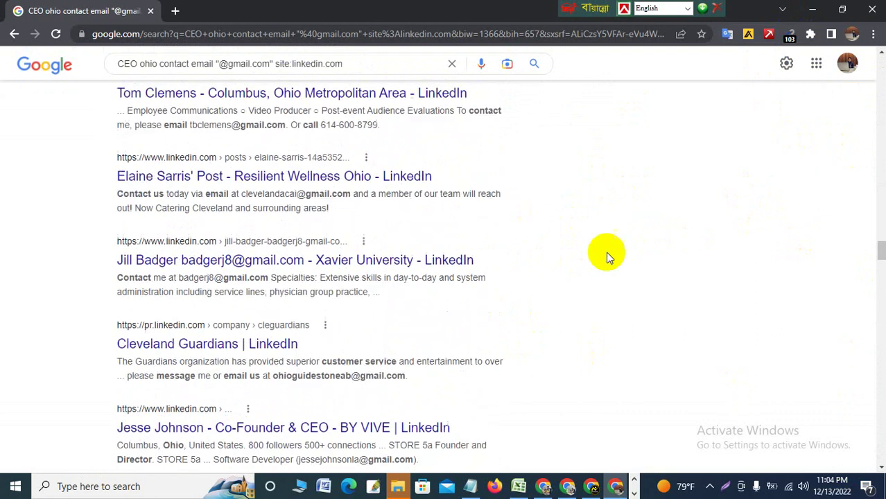
pyautogui.scroll(5, 606, 251)
pyautogui.scroll(15, 366, 224)
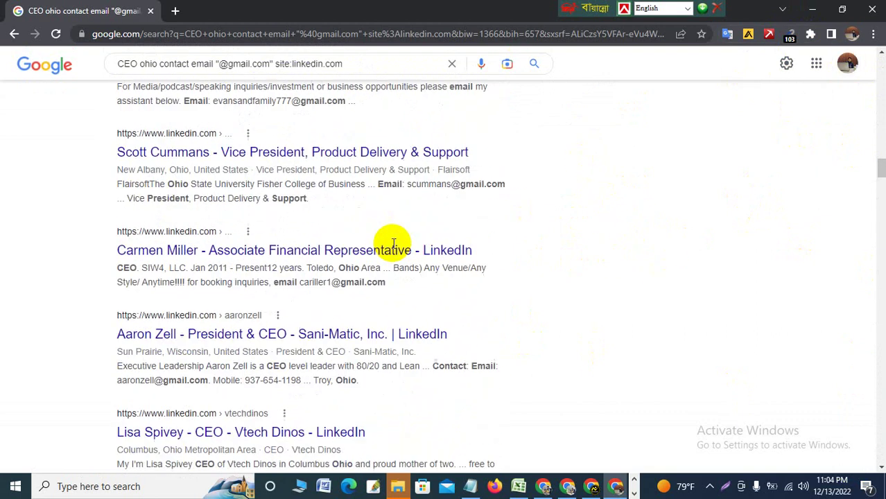
pyautogui.scroll(15, 380, 229)
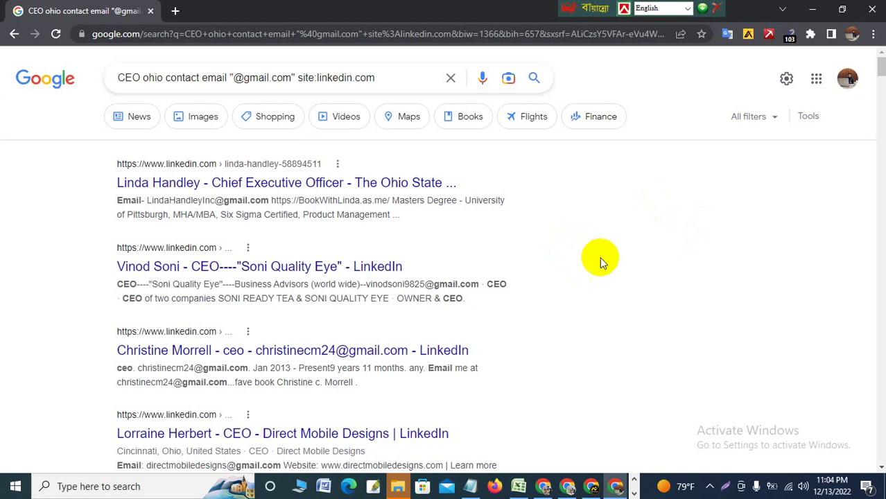
pyautogui.click(392, 78)
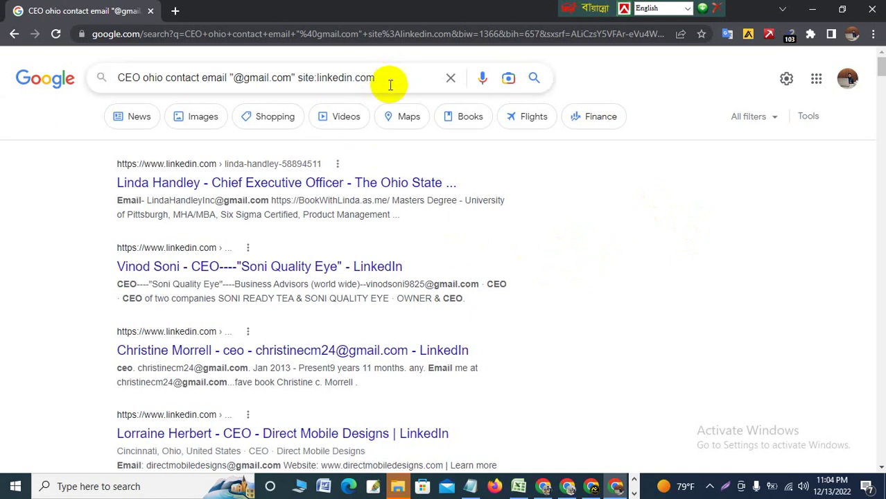